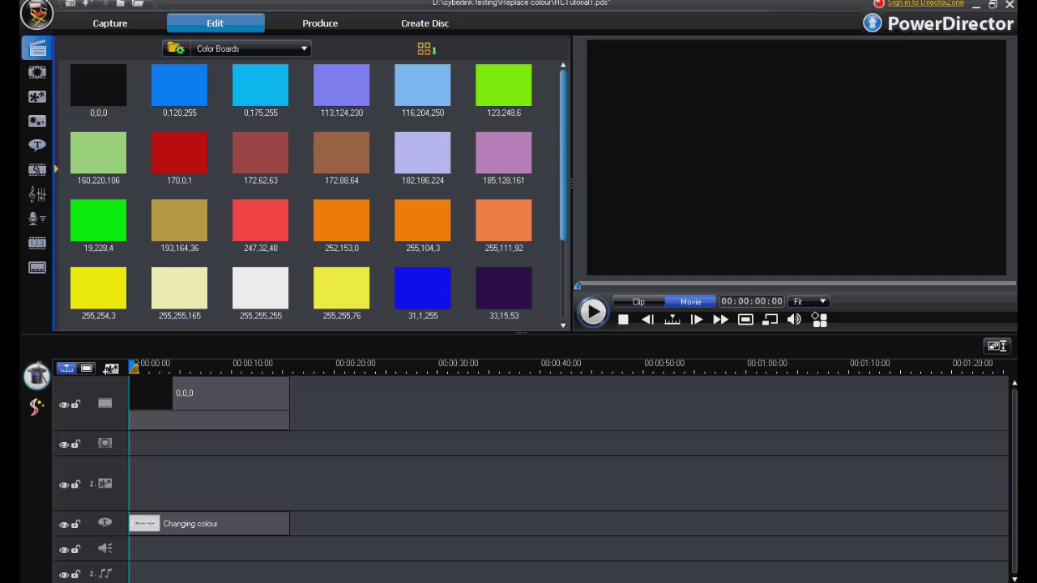
Apply the dark 33,15,53 colour board to the 0,0,0 colour clip.
{"action": "left_click", "coordinate": [519, 313]}
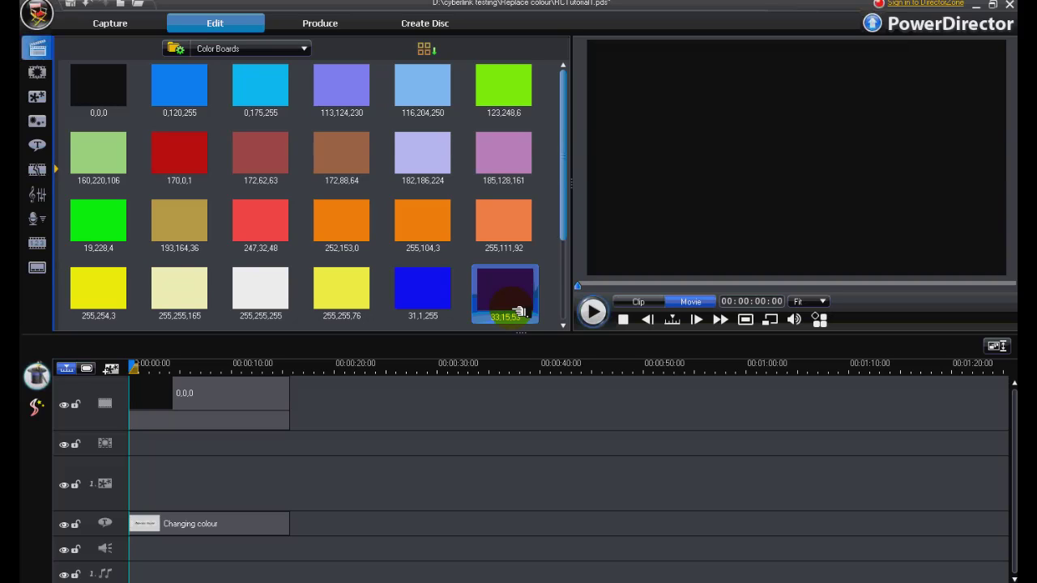
{"action": "left_click_drag", "start_coordinate": [520, 313], "coordinate": [229, 397]}
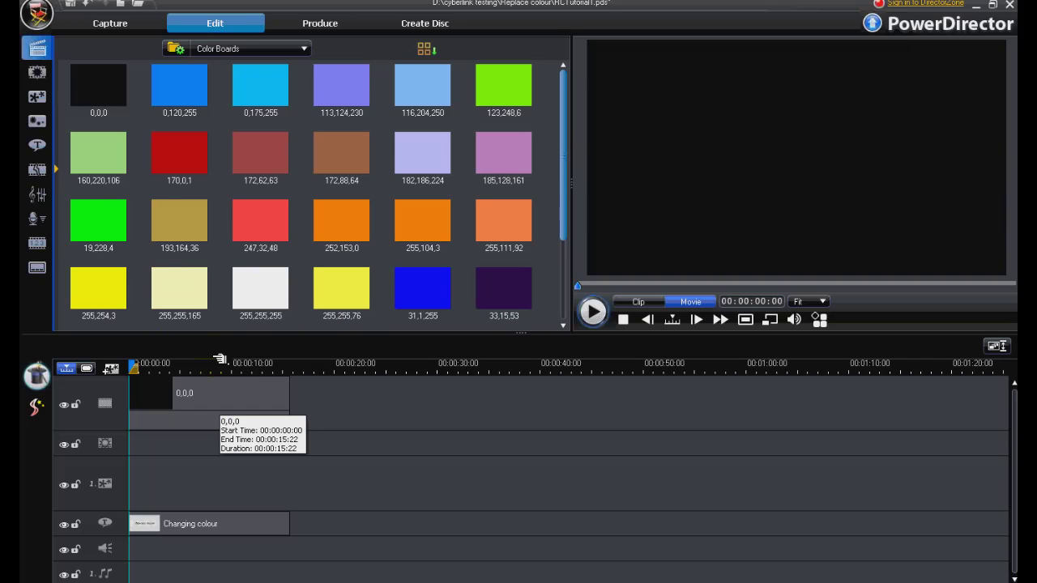
{"action": "left_click", "coordinate": [109, 104]}
{"action": "left_click", "coordinate": [146, 265]}
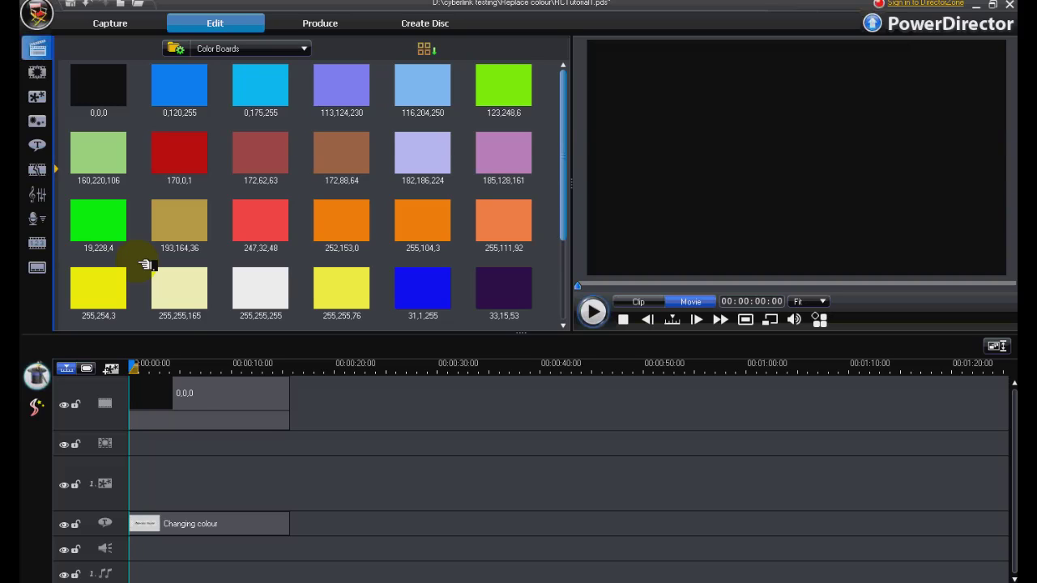
Select the Changing colour title clip on the timeline to show Split/Modify/Duration.
{"action": "left_click", "coordinate": [197, 420]}
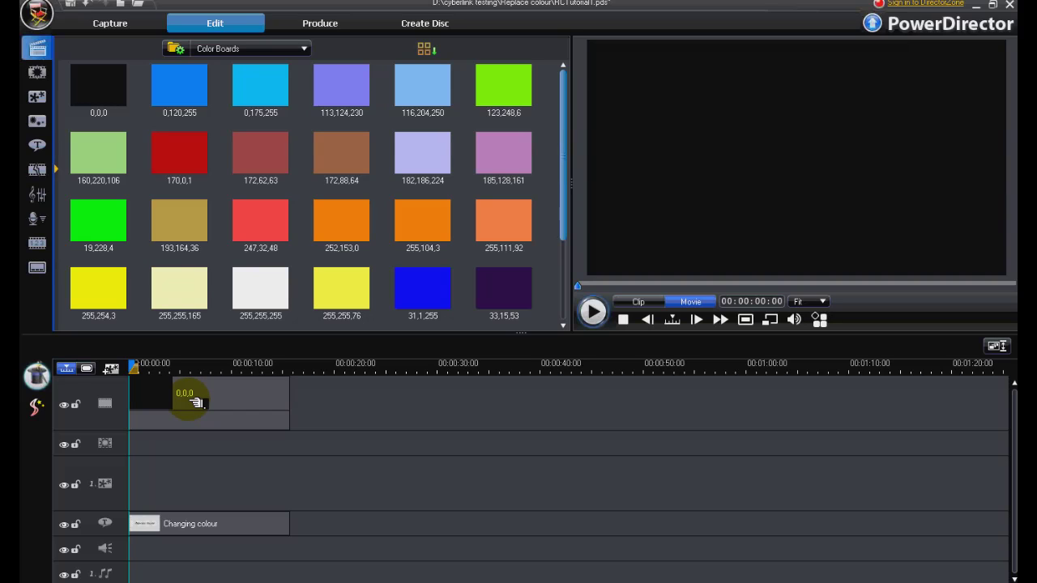
{"action": "left_click", "coordinate": [193, 525]}
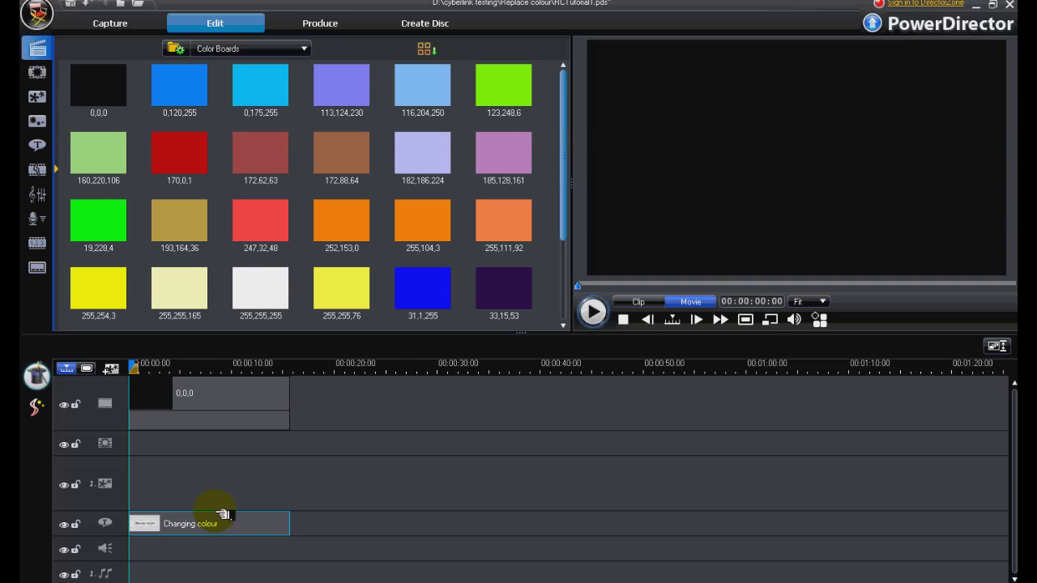
{"action": "left_click", "coordinate": [223, 517]}
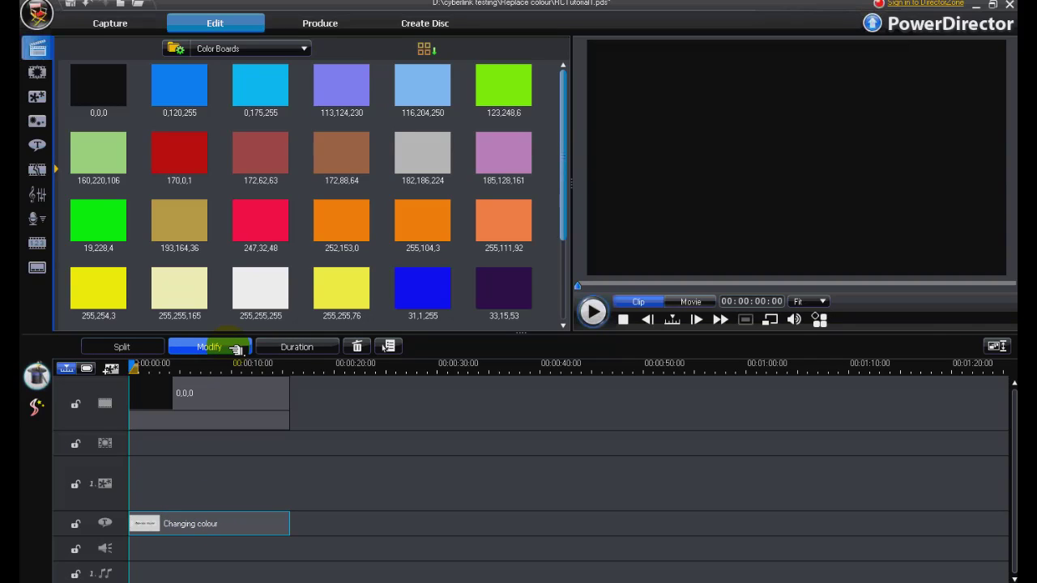
Open the title in Title Designer and review its font face, shadow, and size-4 border settings.
{"action": "left_click", "coordinate": [235, 348]}
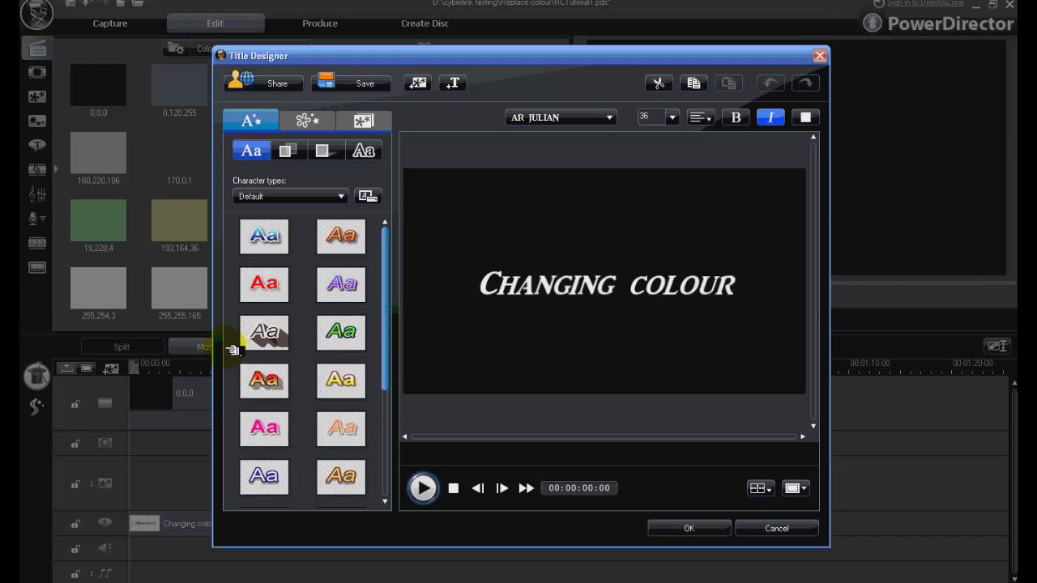
{"action": "left_click_drag", "start_coordinate": [478, 307], "coordinate": [501, 294]}
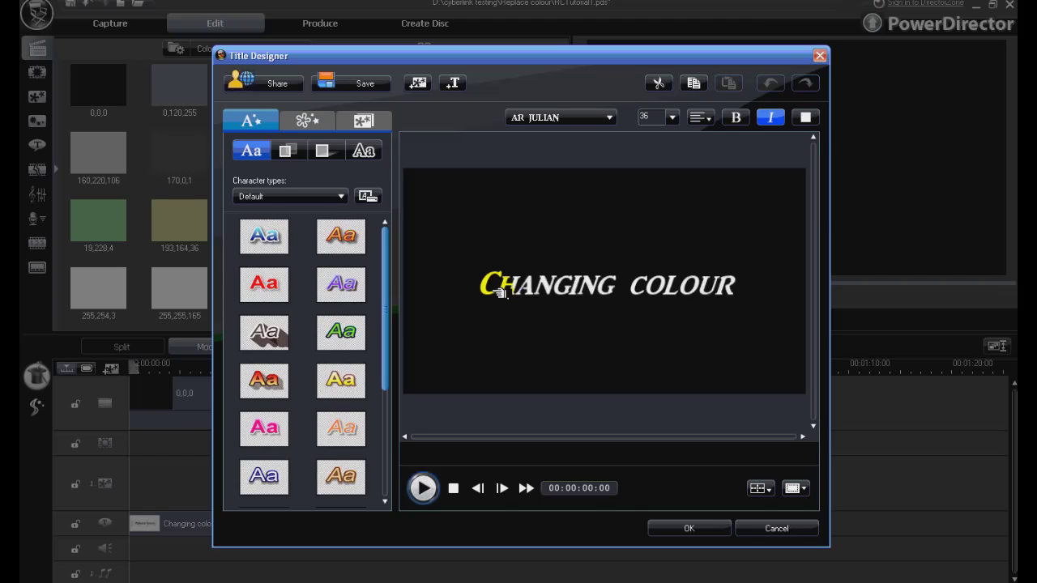
{"action": "left_click", "coordinate": [287, 151]}
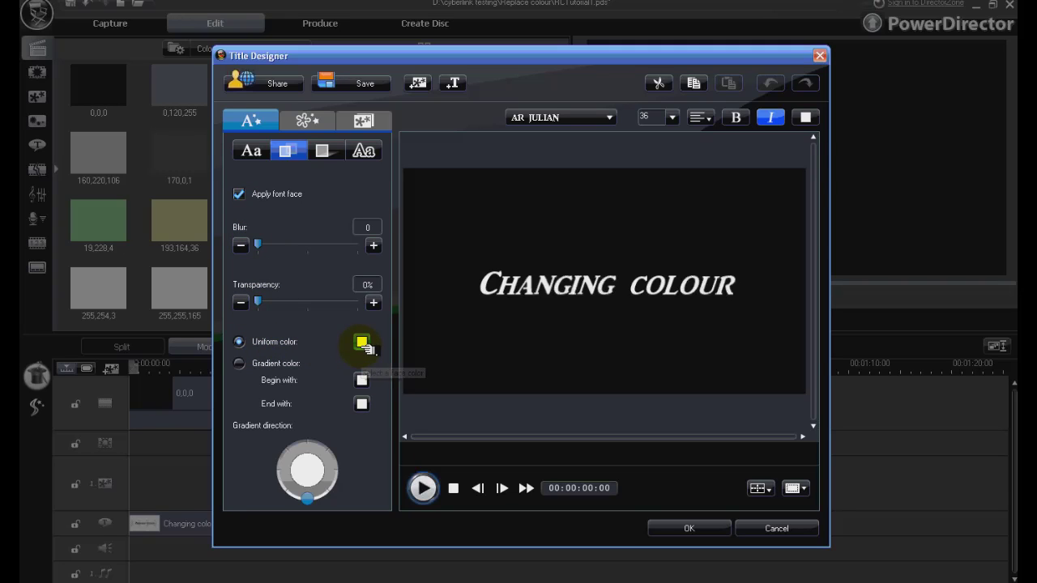
{"action": "left_click", "coordinate": [322, 151]}
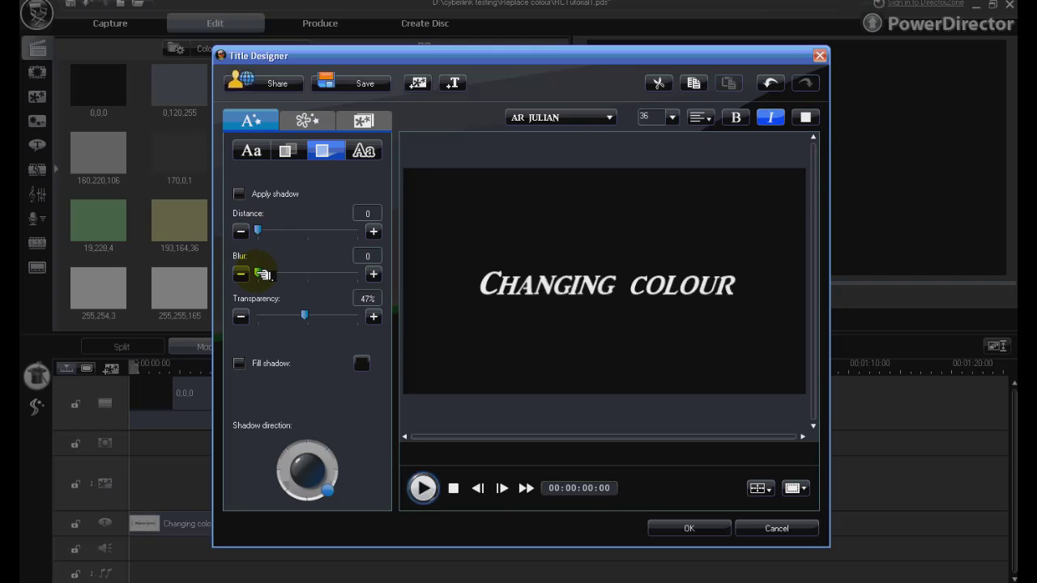
{"action": "left_click", "coordinate": [363, 152]}
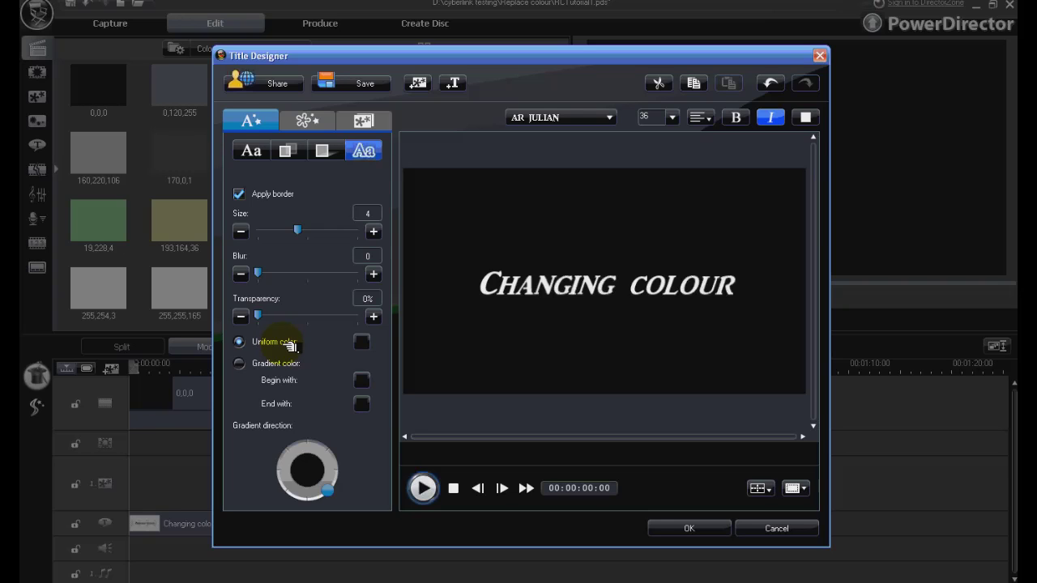
Inspect the Changing colour text object's Slide Up effect and alignment options, then cancel without changes.
{"action": "left_click", "coordinate": [310, 122]}
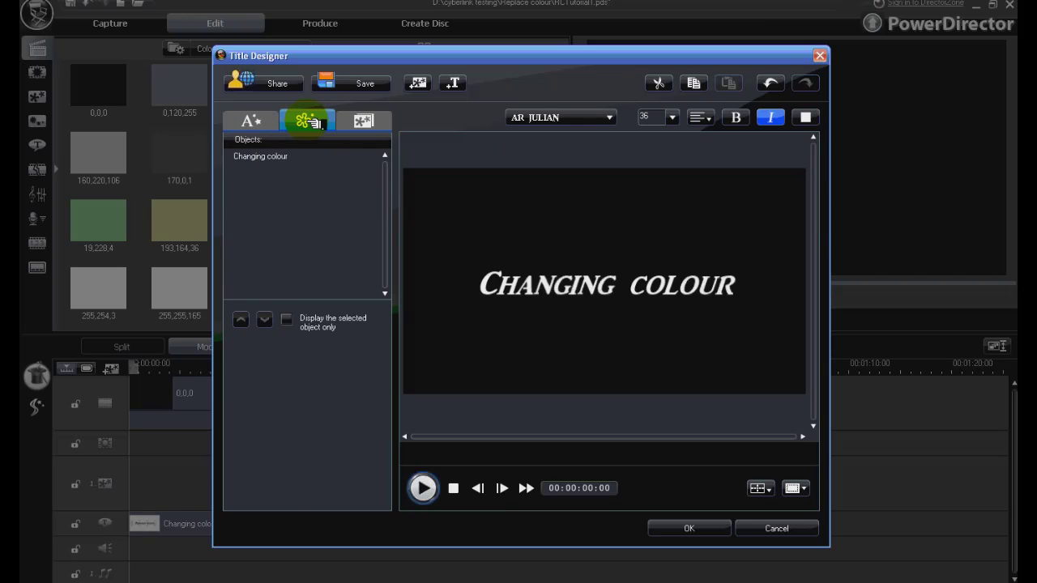
{"action": "left_click", "coordinate": [296, 156]}
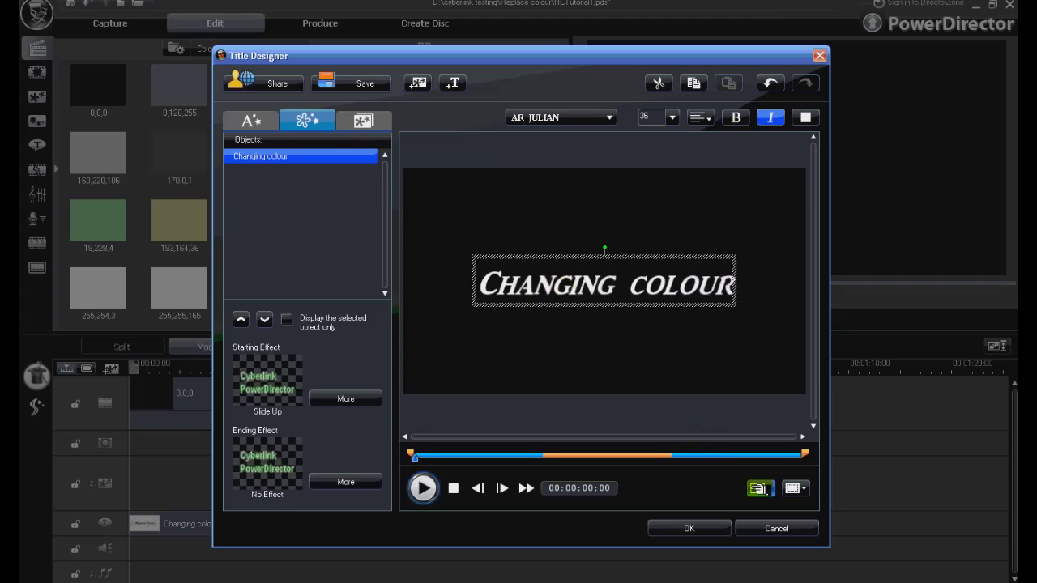
{"action": "left_click", "coordinate": [773, 491]}
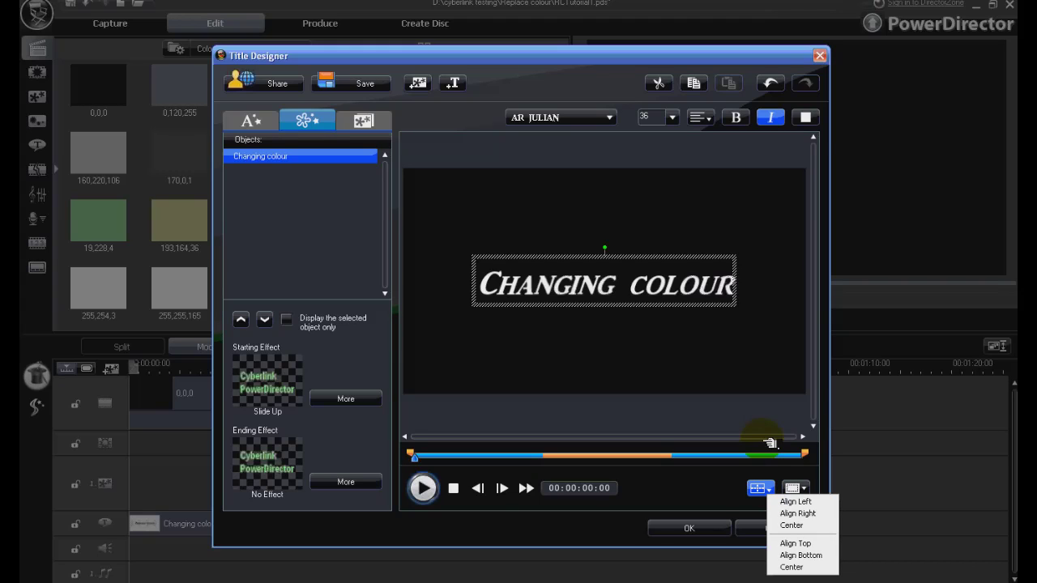
{"action": "left_click", "coordinate": [701, 118]}
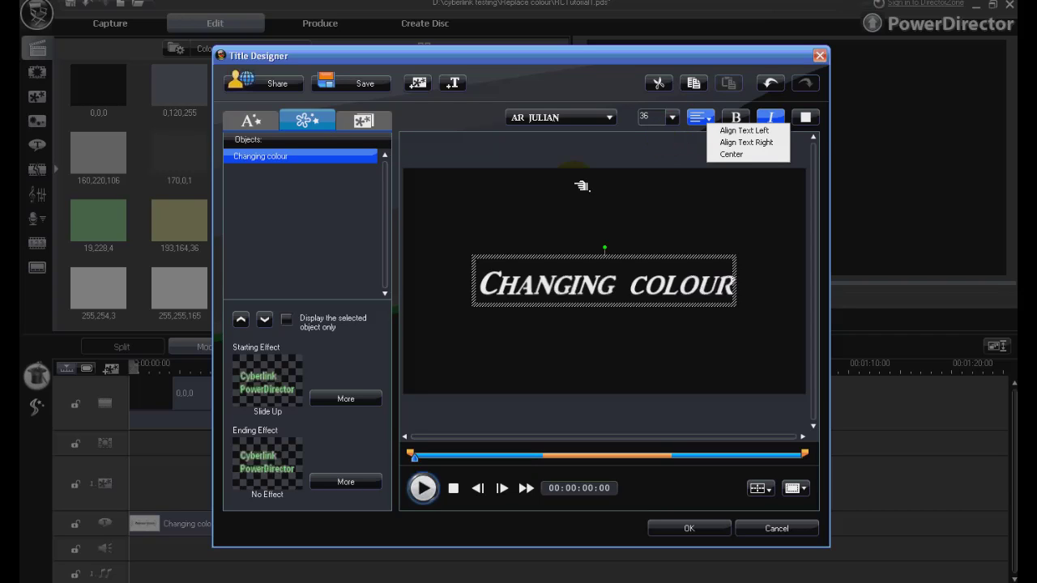
{"action": "left_click", "coordinate": [775, 528]}
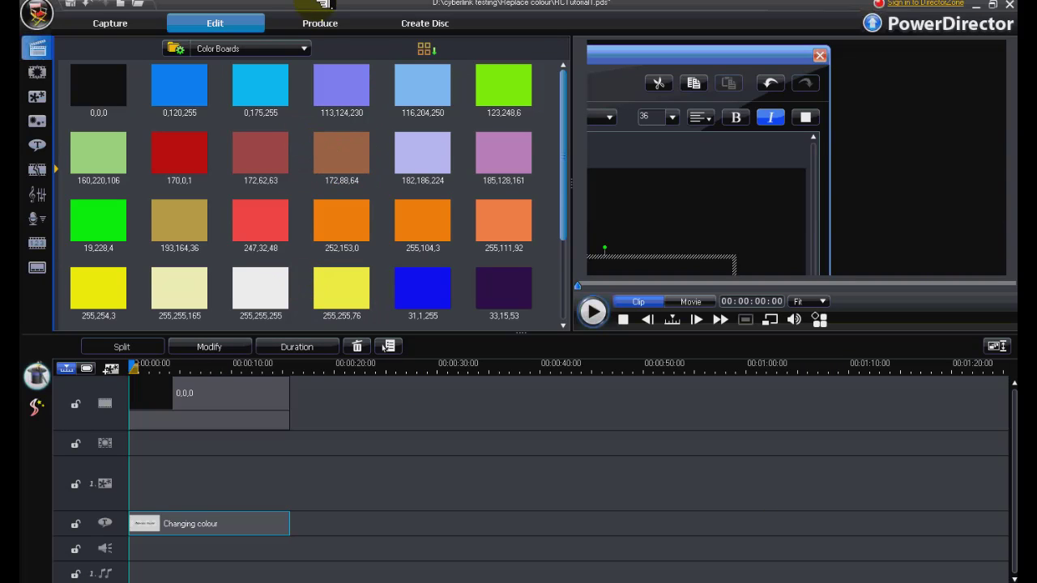
Render the title video as RCTutorial1.wmv and place it in project RCTutorial2.
{"action": "left_click", "coordinate": [323, 25]}
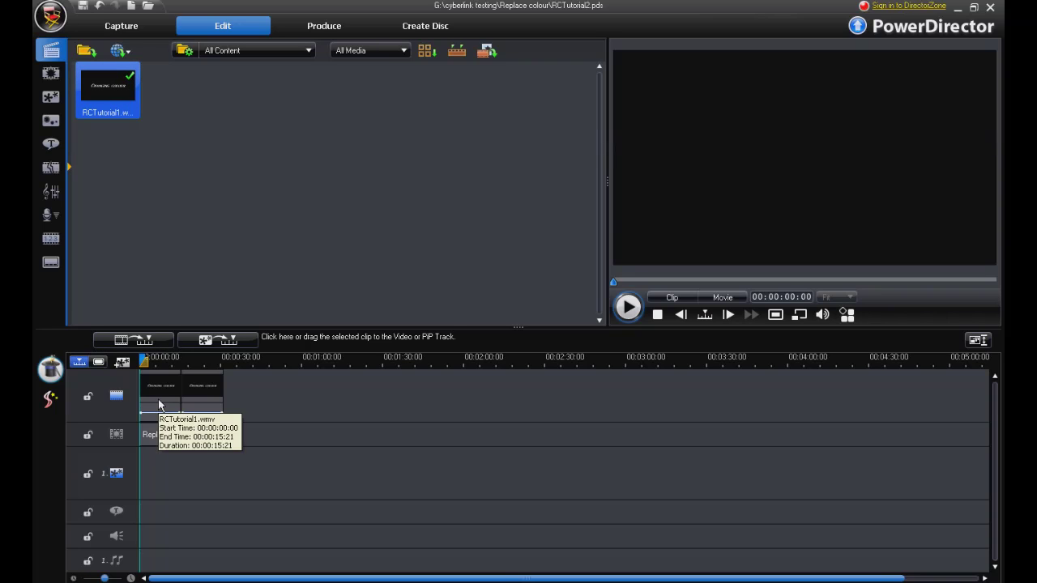
Show the video effects library at Replace Color and play the whole movie in Movie mode.
{"action": "left_click", "coordinate": [51, 77]}
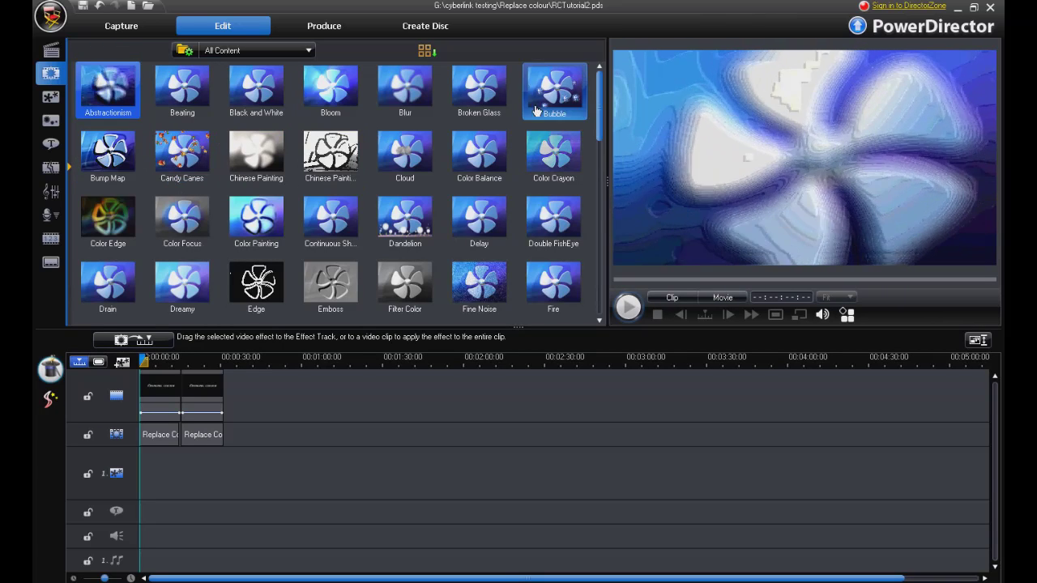
{"action": "left_click_drag", "start_coordinate": [598, 122], "coordinate": [603, 196]}
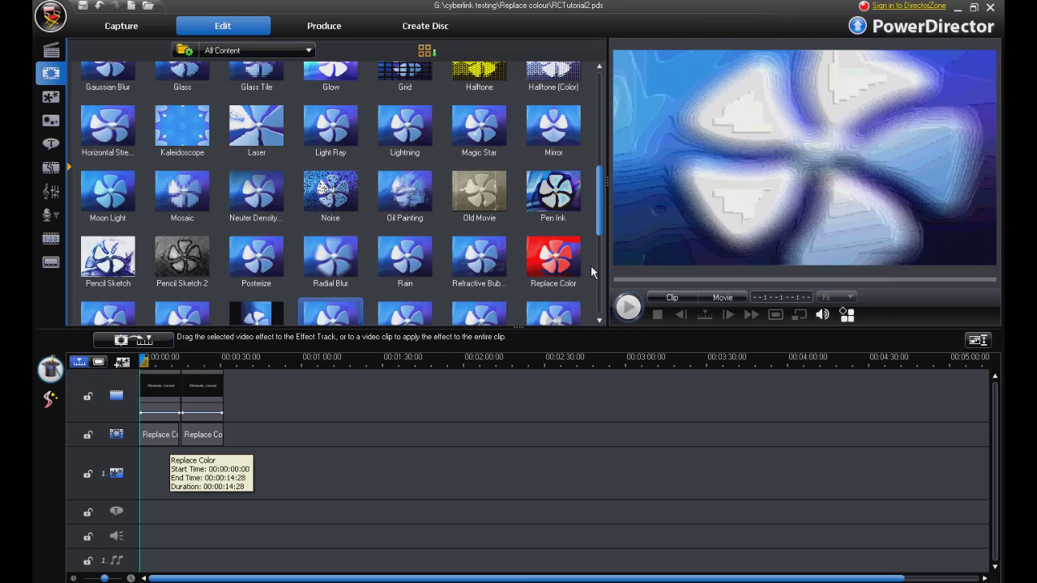
{"action": "left_click", "coordinate": [168, 405]}
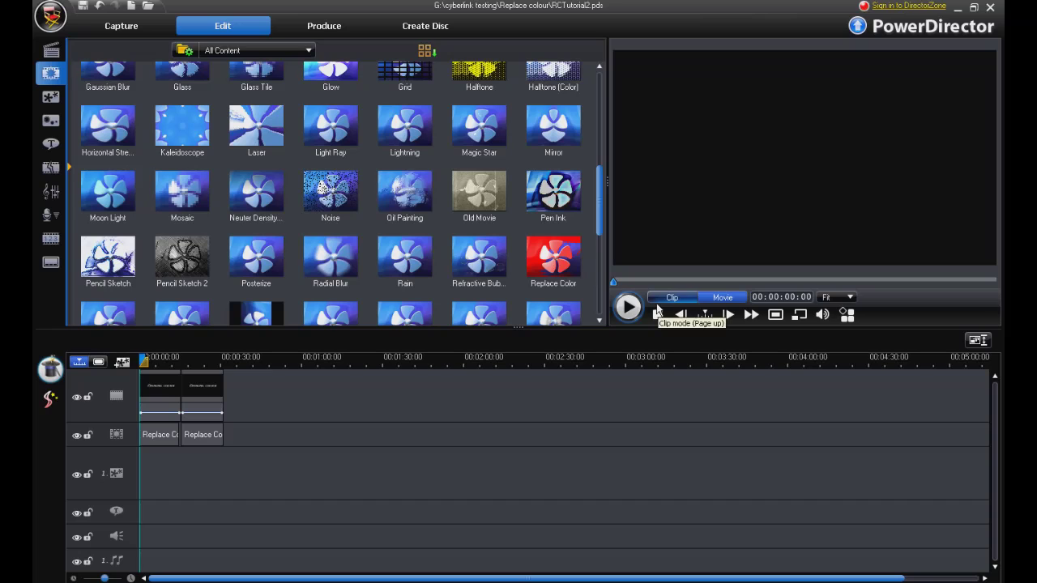
{"action": "left_click", "coordinate": [628, 306]}
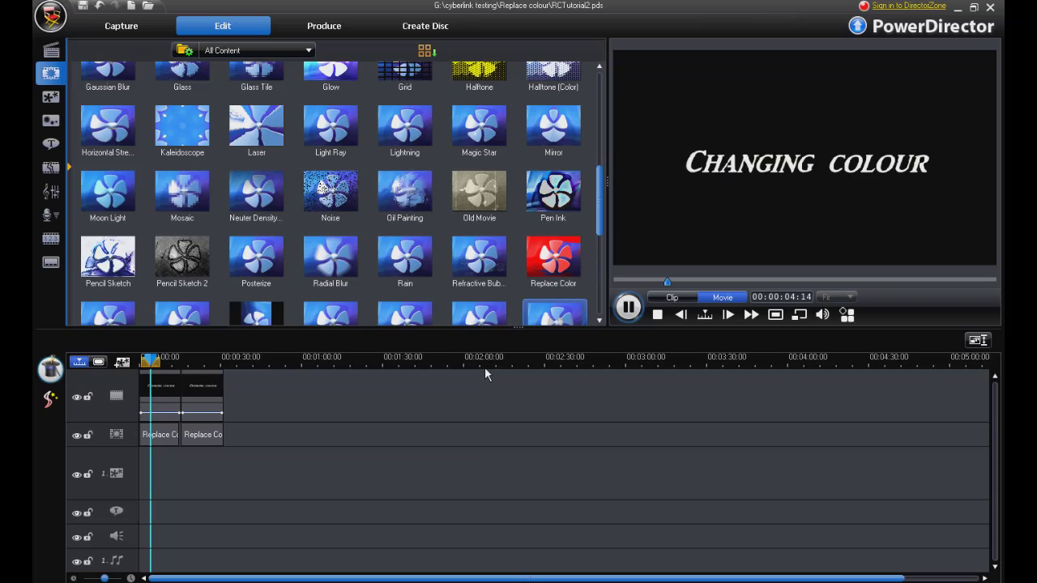
{"action": "left_click", "coordinate": [630, 309]}
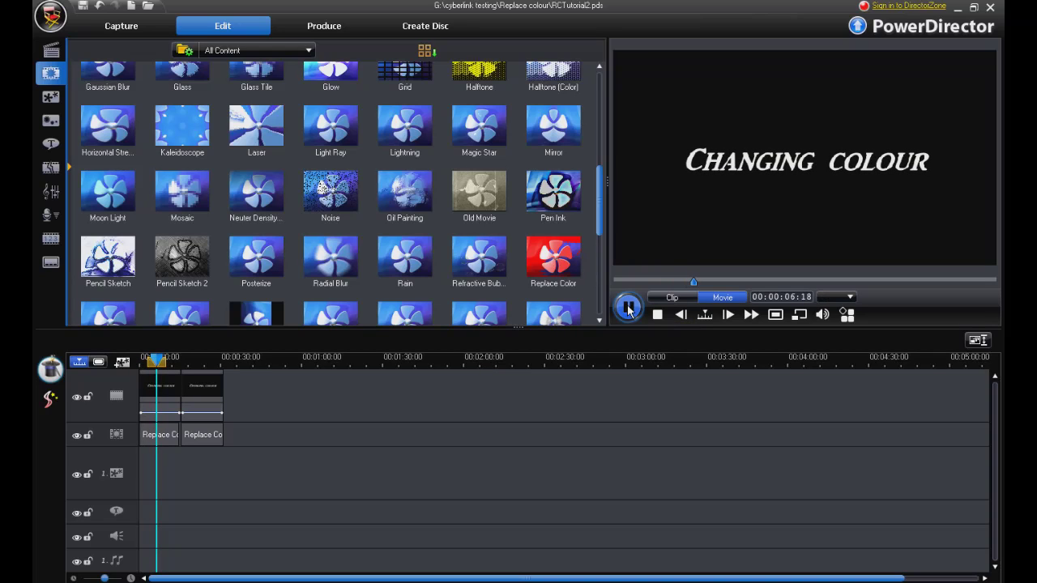
{"action": "left_click", "coordinate": [159, 435]}
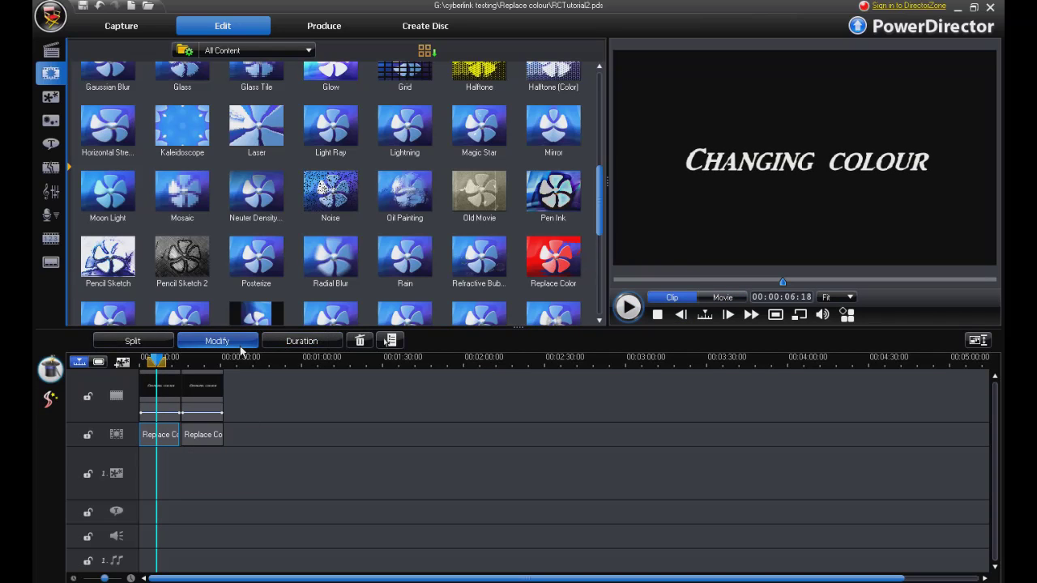
{"action": "left_click", "coordinate": [240, 348]}
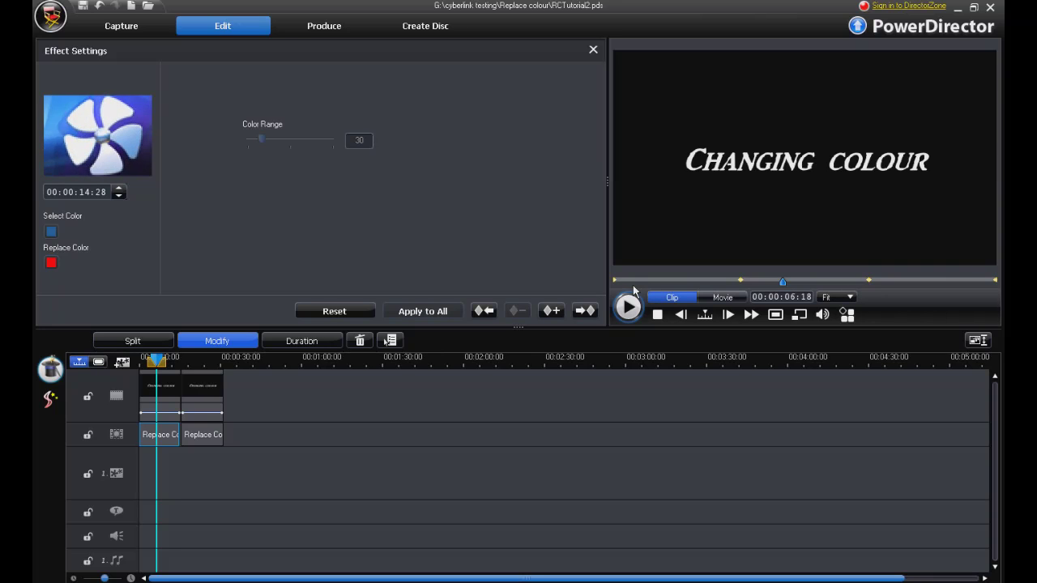
{"action": "left_click", "coordinate": [215, 389]}
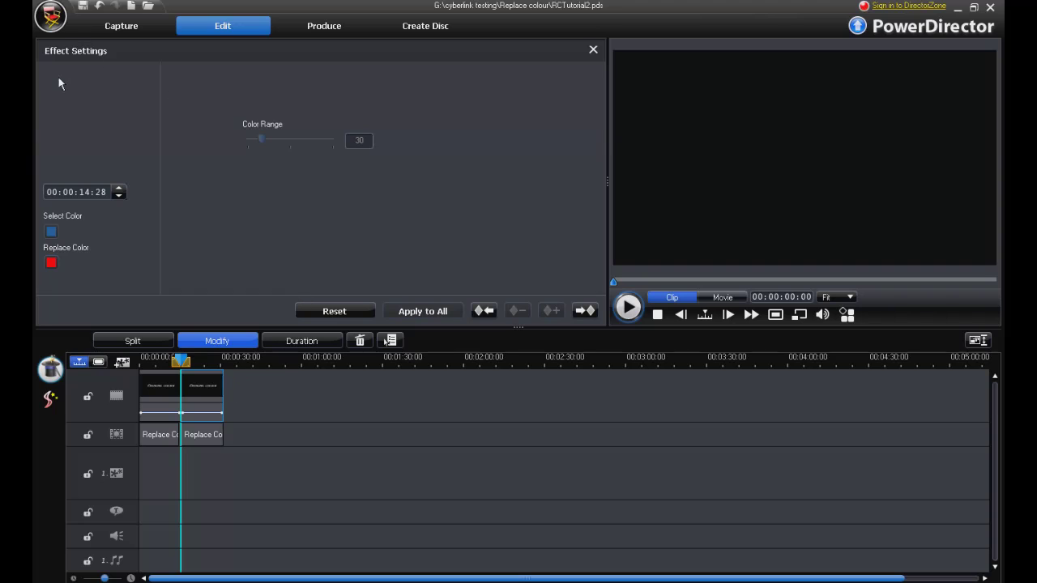
{"action": "left_click", "coordinate": [593, 49]}
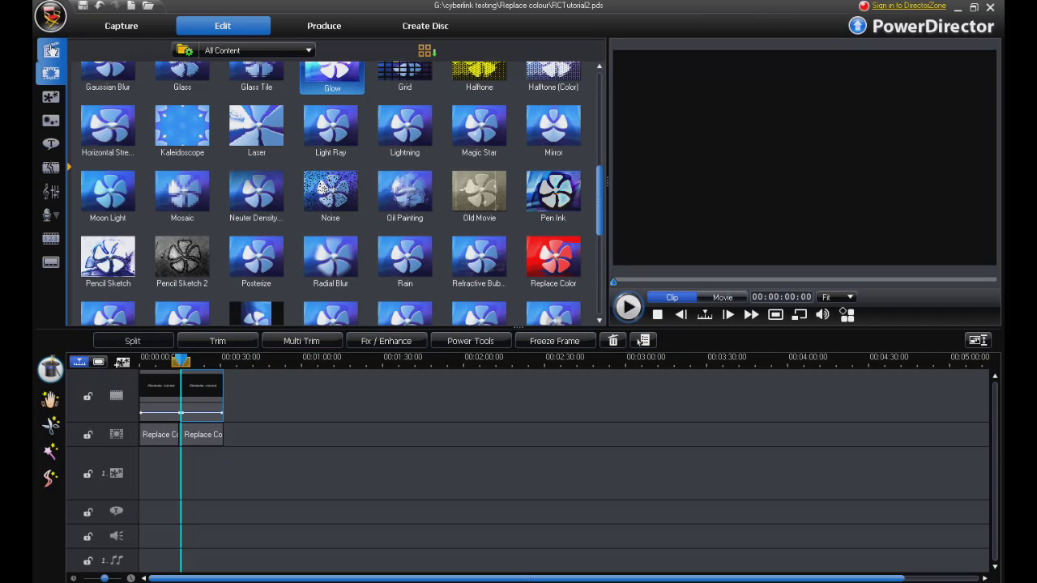
{"action": "left_click", "coordinate": [51, 120]}
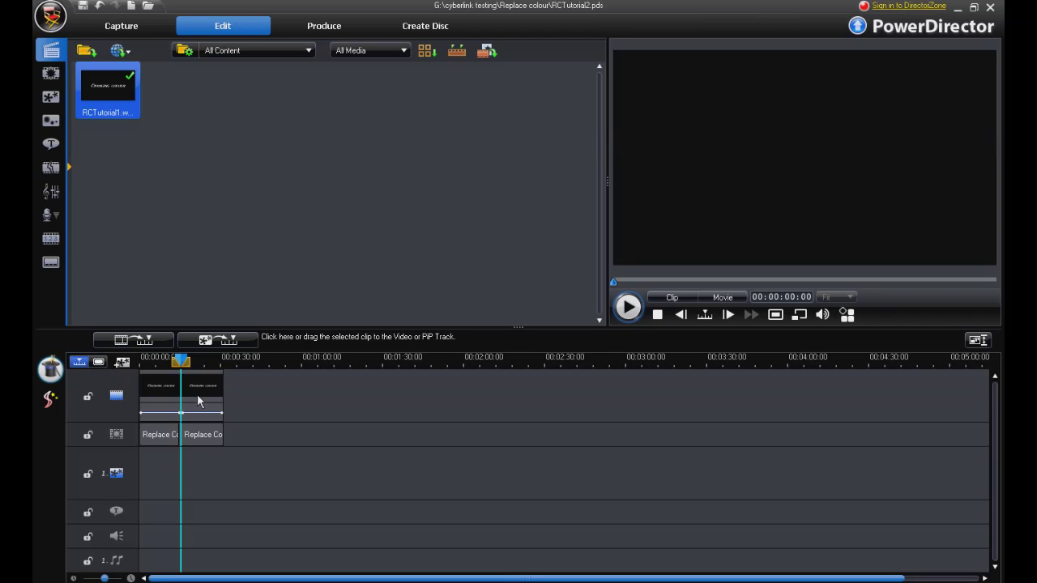
{"action": "left_click", "coordinate": [51, 73]}
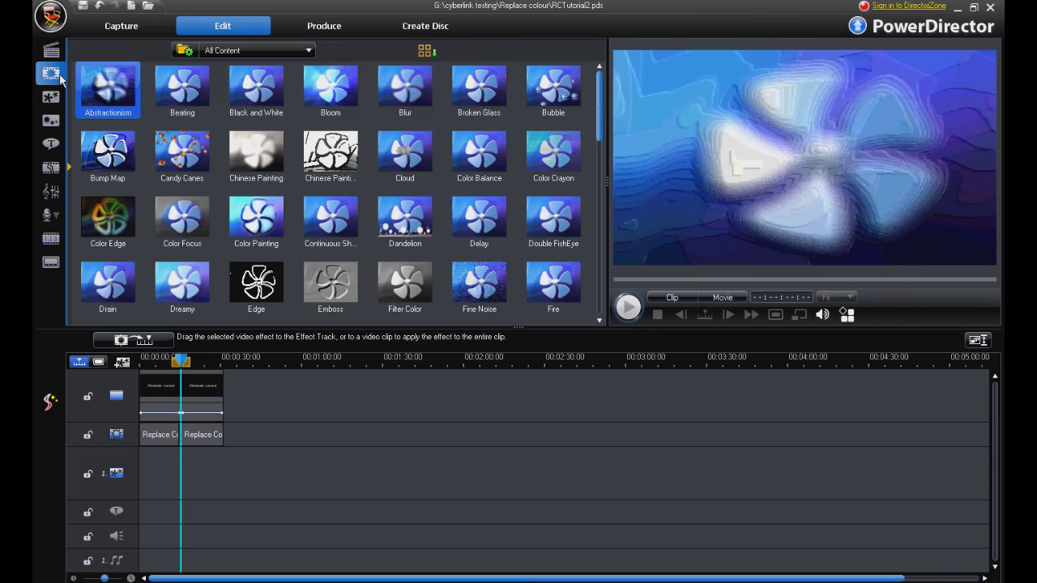
{"action": "left_click_drag", "start_coordinate": [602, 124], "coordinate": [601, 253]}
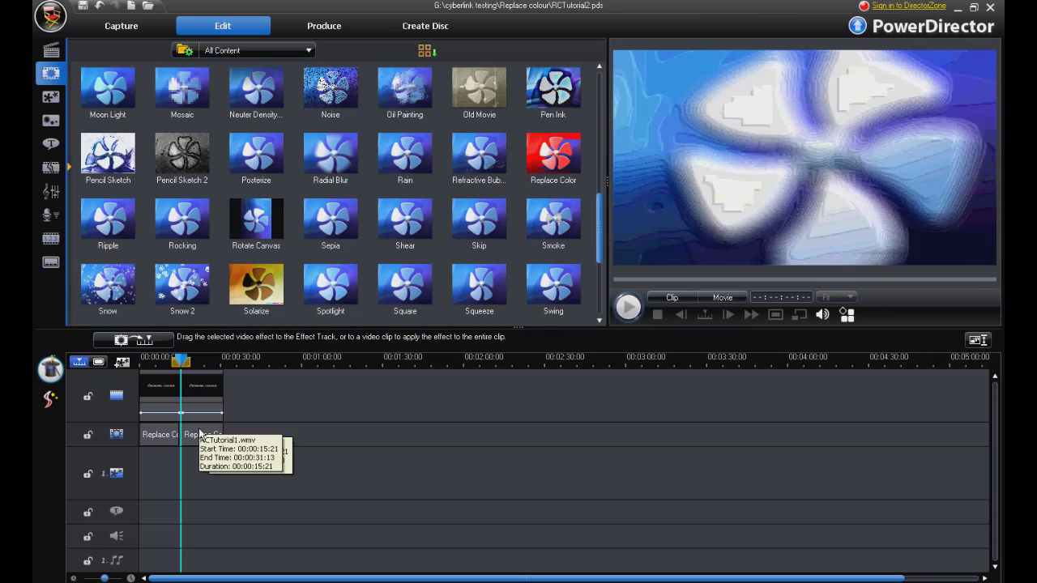
{"action": "left_click", "coordinate": [200, 435]}
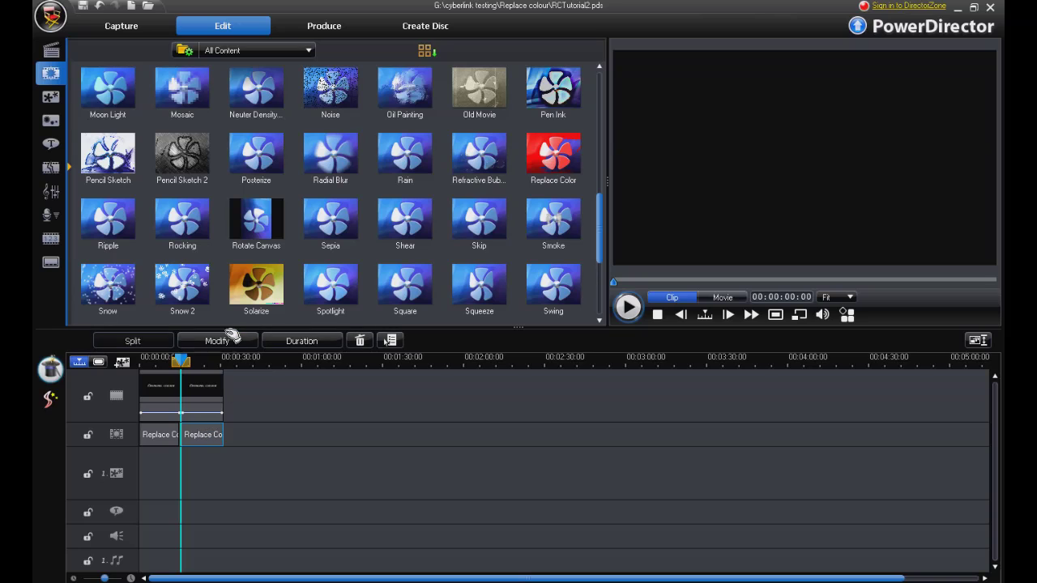
Open the second Replace Color effect's settings at its 00:00:01:12 keyframe: white to green, Color Range 90.
{"action": "left_click", "coordinate": [217, 341]}
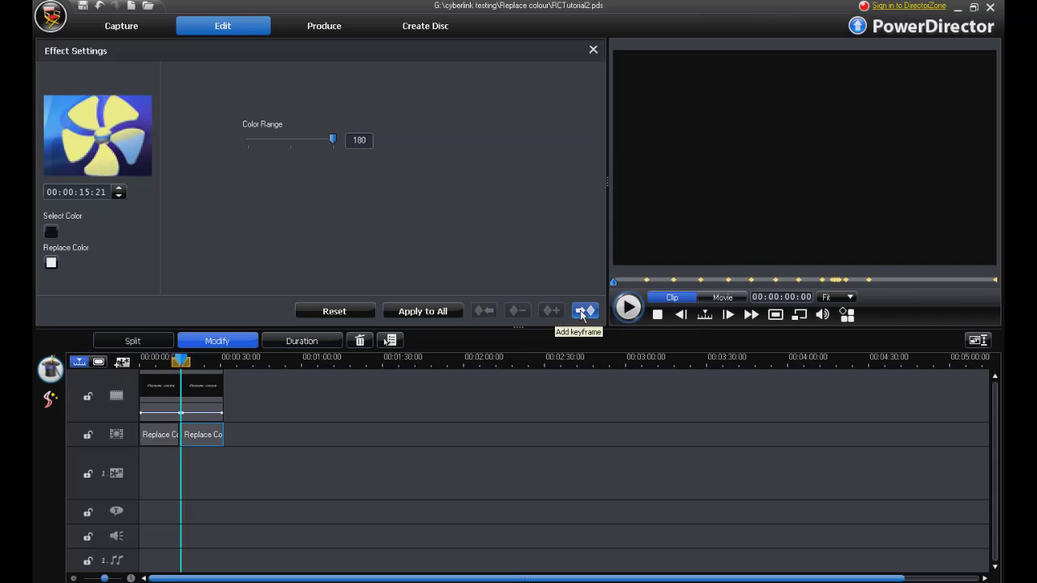
{"action": "left_click_drag", "start_coordinate": [614, 288], "coordinate": [627, 286]}
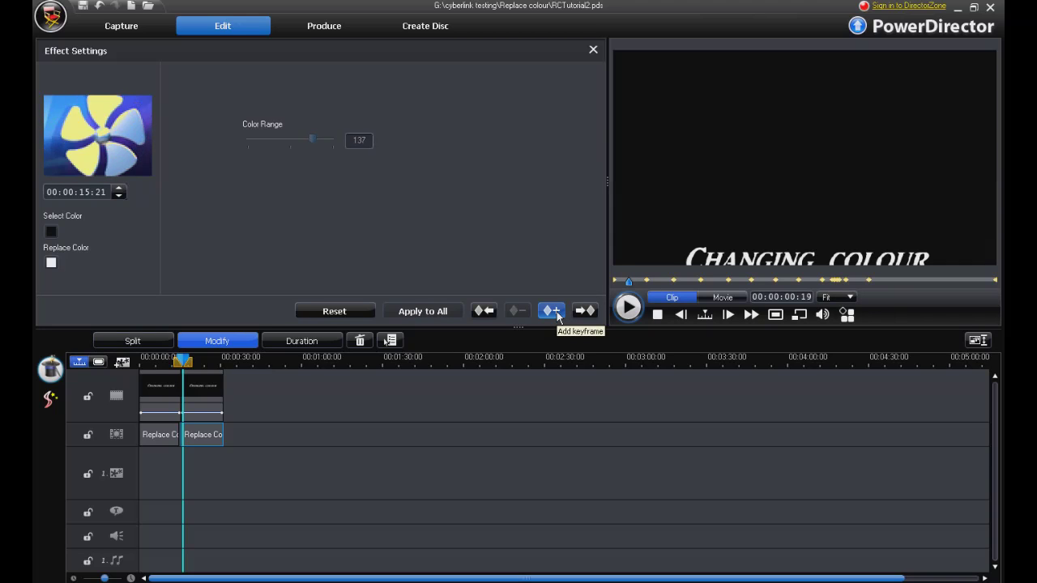
{"action": "left_click_drag", "start_coordinate": [630, 282], "coordinate": [611, 287]}
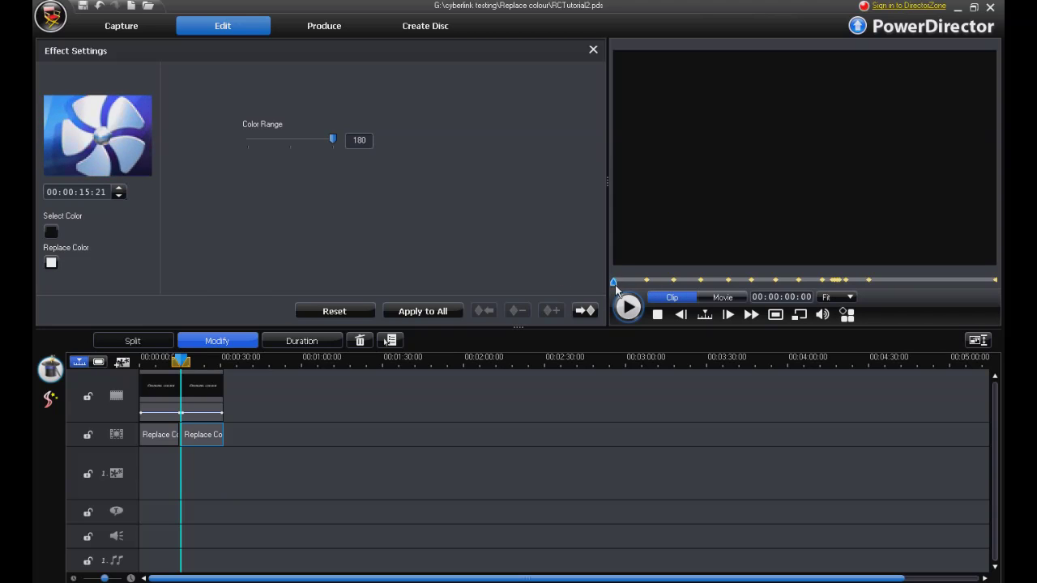
{"action": "left_click", "coordinate": [582, 311]}
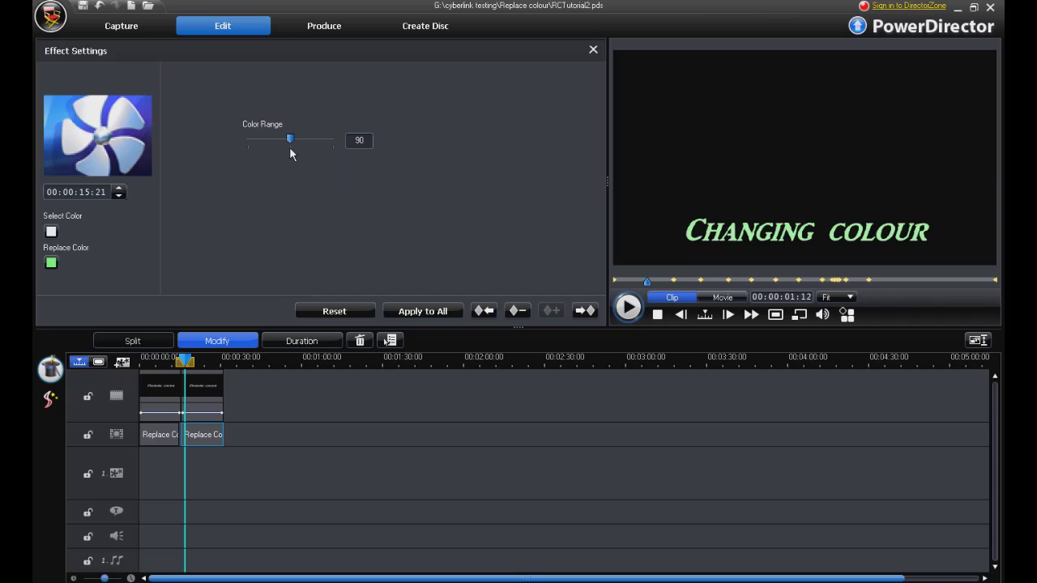
Step through the yellow, pink, cyan, blue and purple keyframes to the 00:00:07:18 keyframe.
{"action": "left_click", "coordinate": [585, 311]}
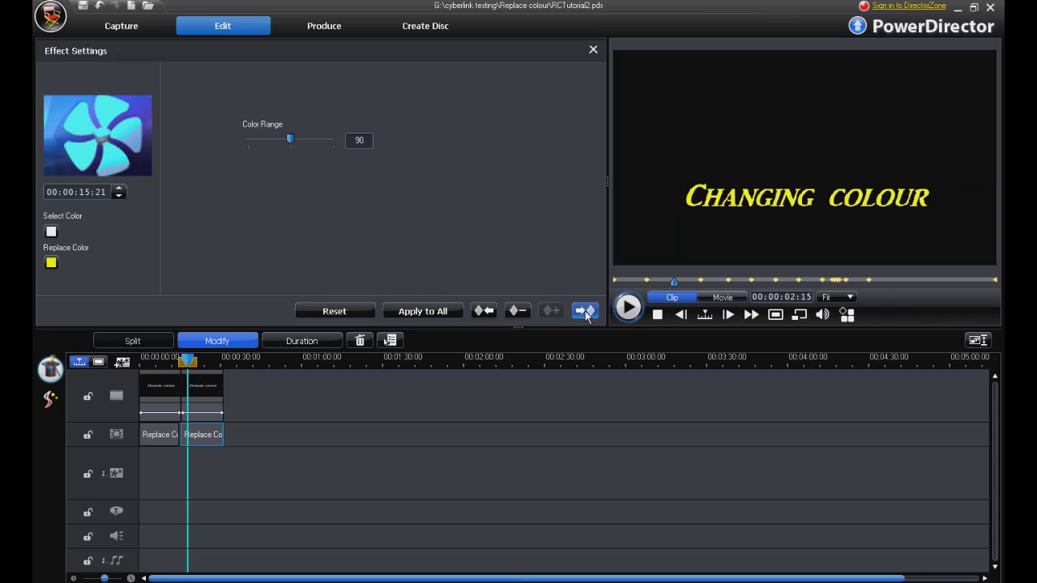
{"action": "left_click", "coordinate": [586, 313]}
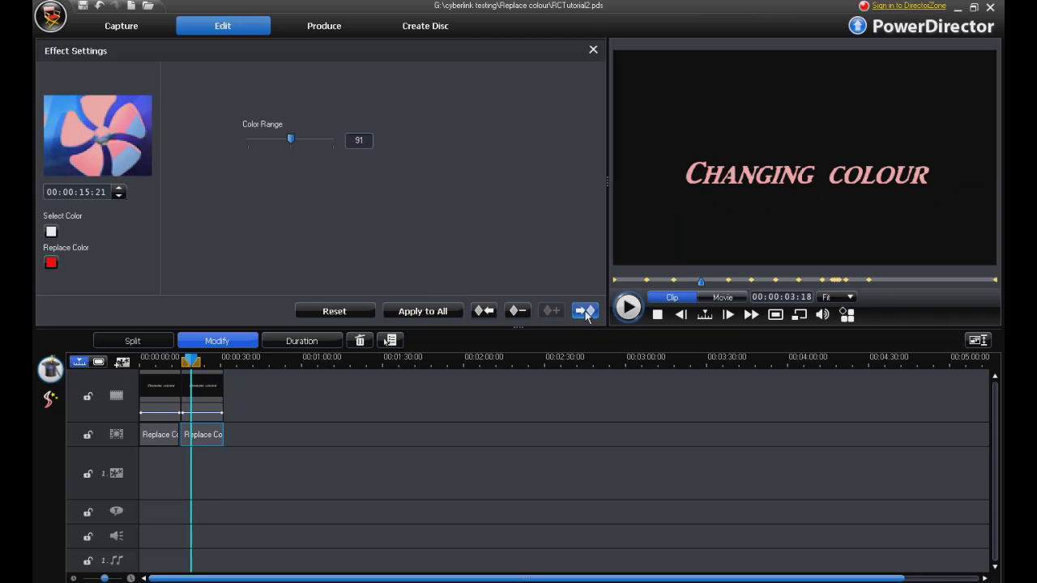
{"action": "left_click", "coordinate": [587, 312]}
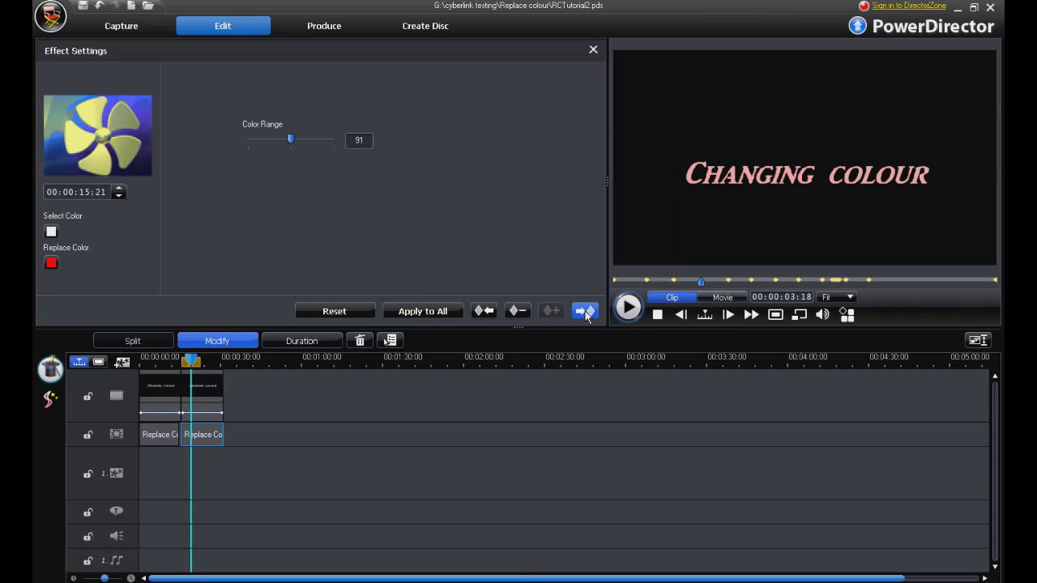
{"action": "left_click", "coordinate": [587, 312]}
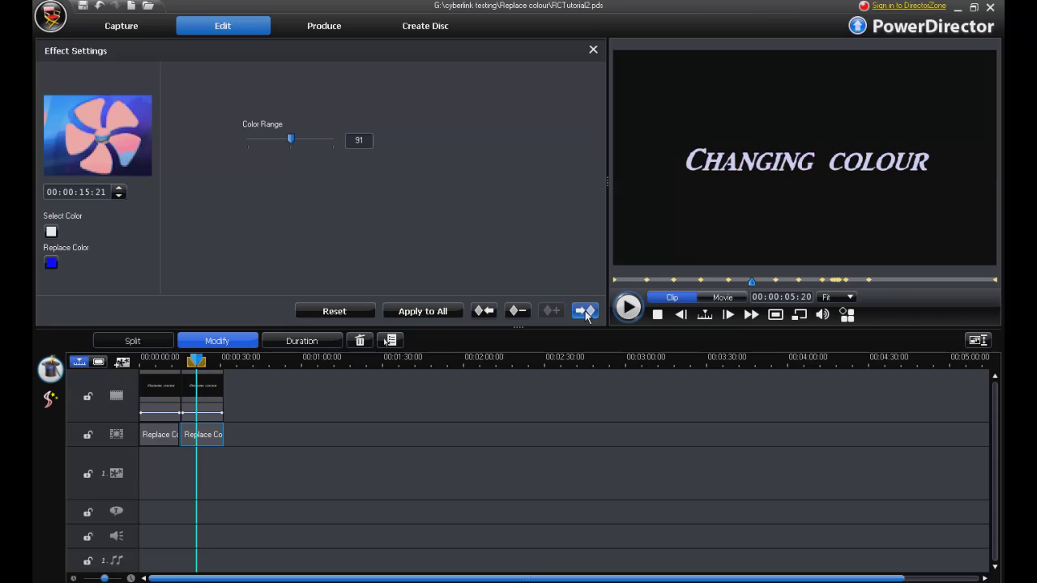
{"action": "left_click", "coordinate": [587, 312]}
{"action": "left_click", "coordinate": [586, 312]}
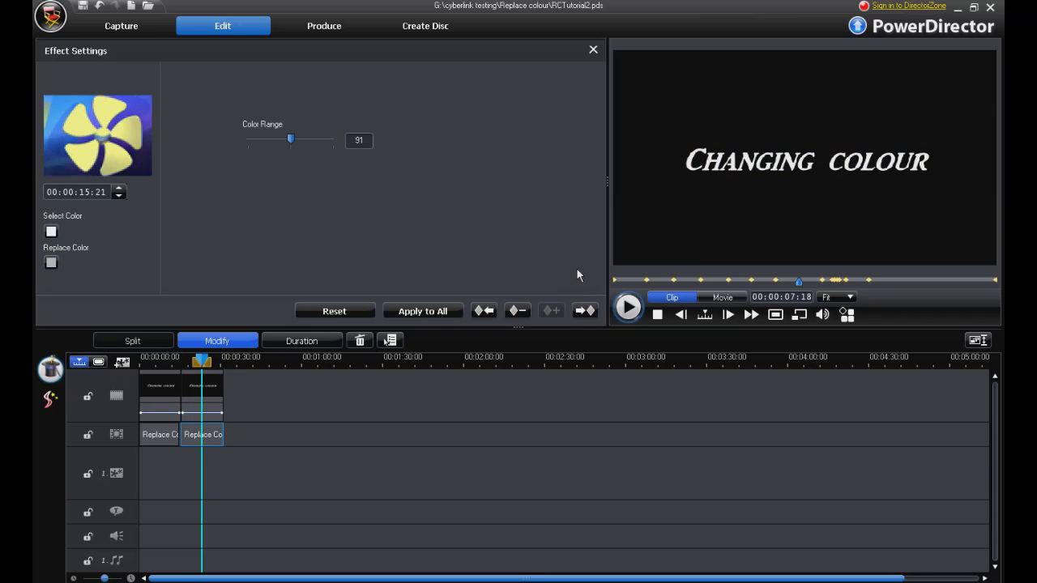
Close Effect Settings and play the whole movie from the start in Movie mode.
{"action": "left_click", "coordinate": [592, 50]}
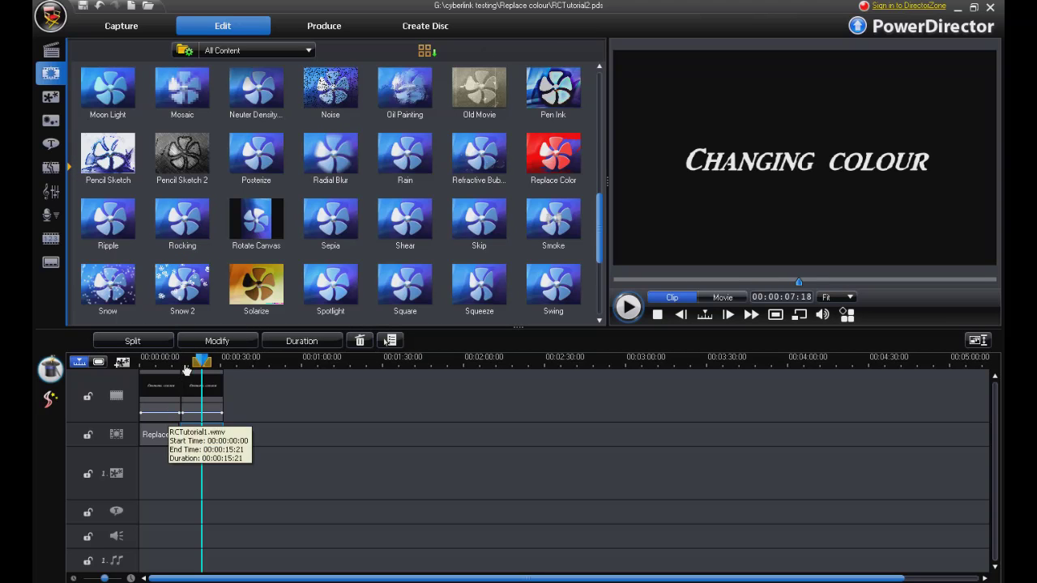
{"action": "left_click_drag", "start_coordinate": [183, 362], "coordinate": [181, 361]}
{"action": "left_click", "coordinate": [202, 434]}
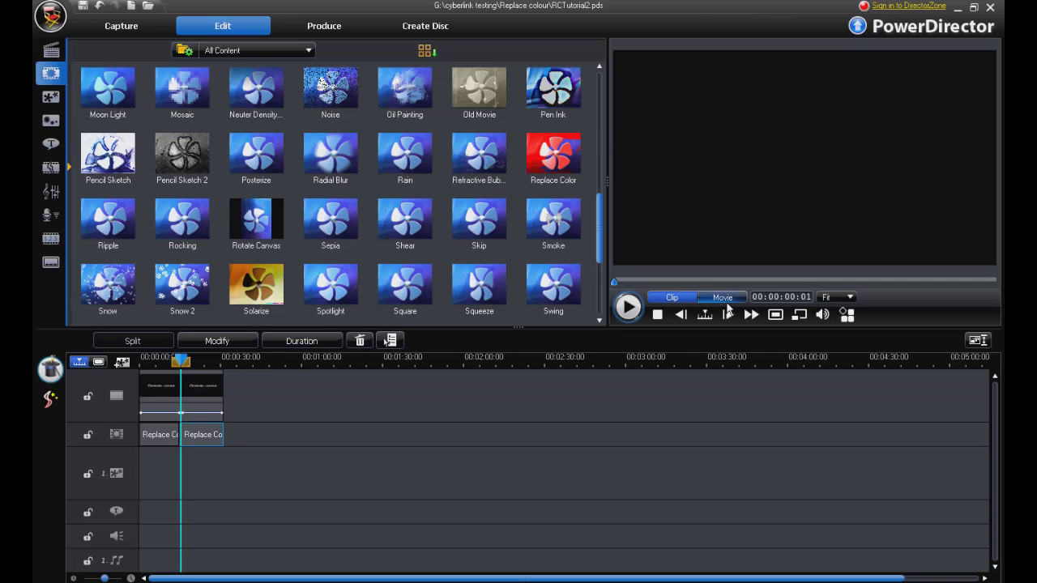
{"action": "left_click", "coordinate": [723, 297]}
{"action": "left_click", "coordinate": [628, 307]}
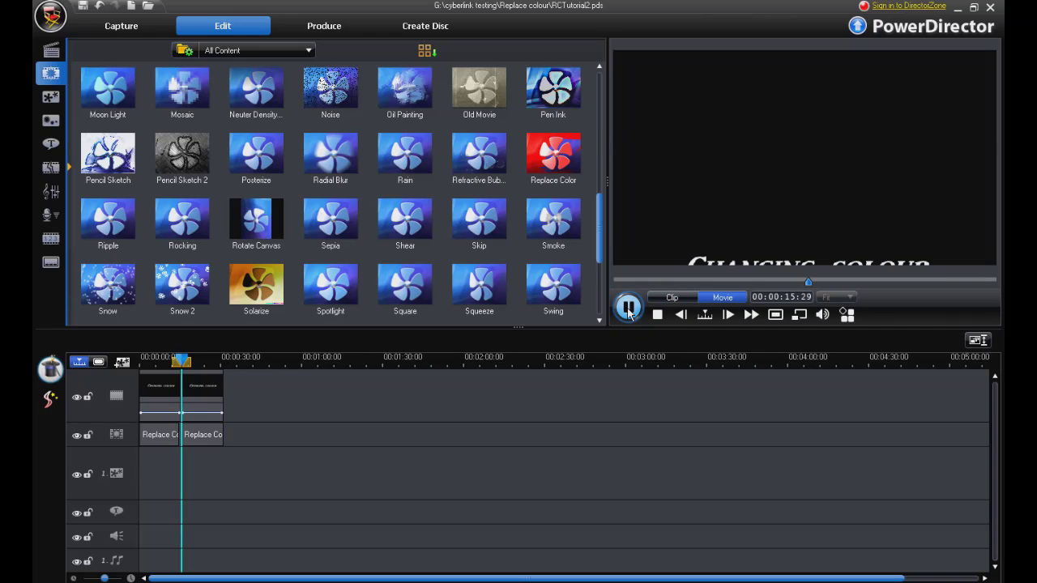